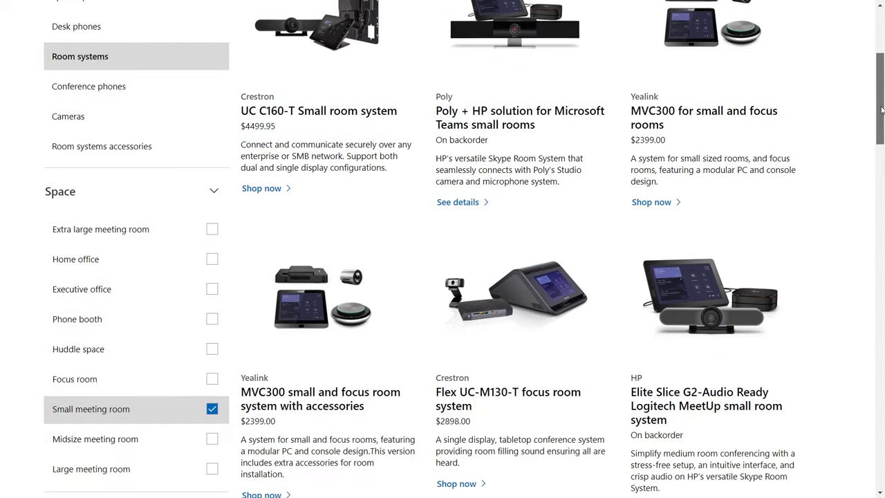
Scroll through the small room systems to the example two-screen Teams Rooms setup
{"action": "scroll", "coordinate": [882, 110], "scroll_direction": "up", "scroll_amount": 1}
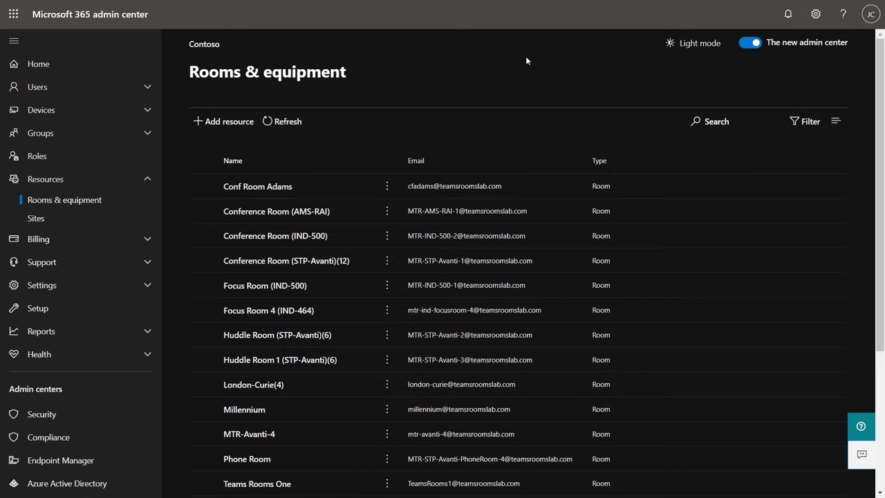
Add a Room resource named Mechanics with email mechanics and capacity 12
{"action": "left_click", "coordinate": [228, 121]}
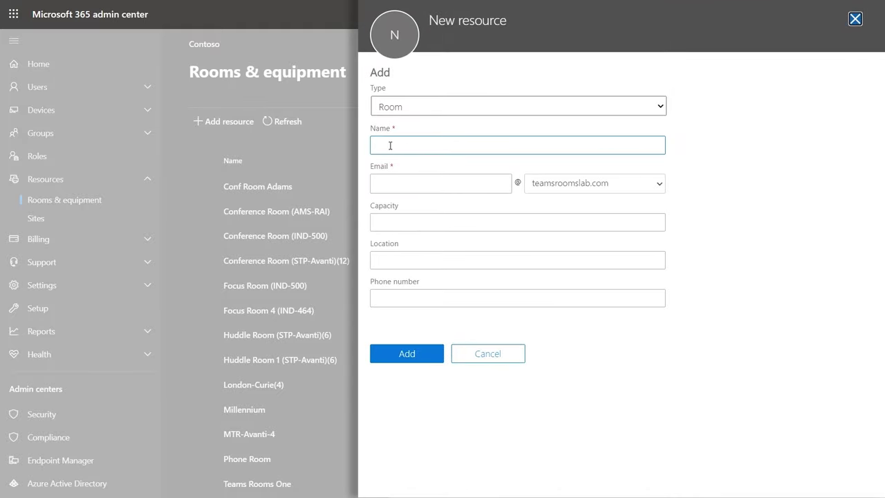
{"action": "left_click", "coordinate": [390, 145]}
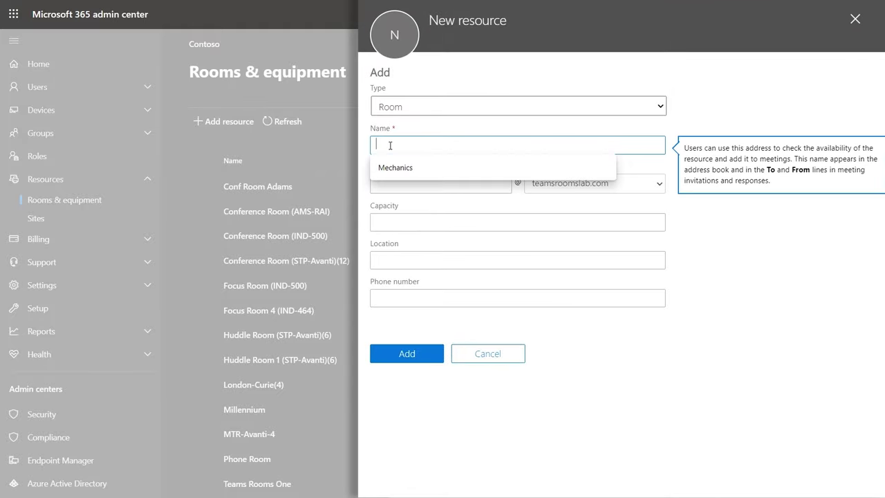
{"action": "type", "text": "Mech"}
{"action": "left_click", "coordinate": [395, 167]}
{"action": "left_click", "coordinate": [396, 227]}
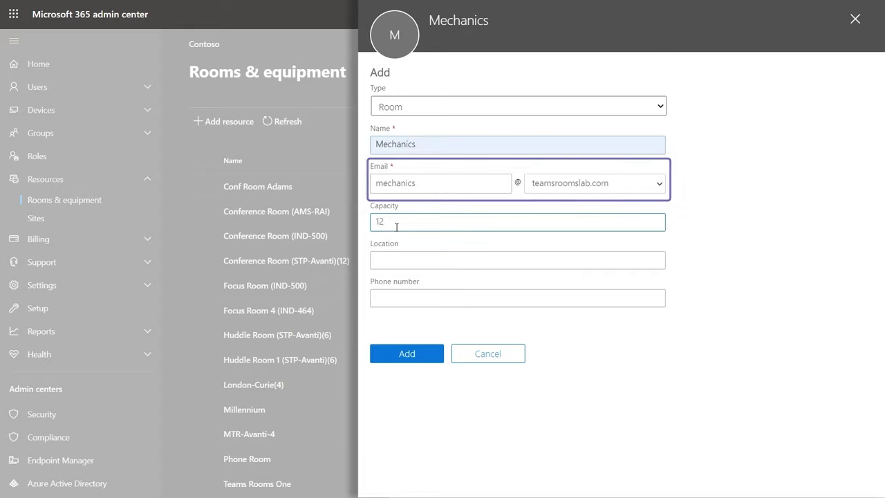
{"action": "left_click", "coordinate": [405, 256]}
{"action": "left_click", "coordinate": [395, 300]}
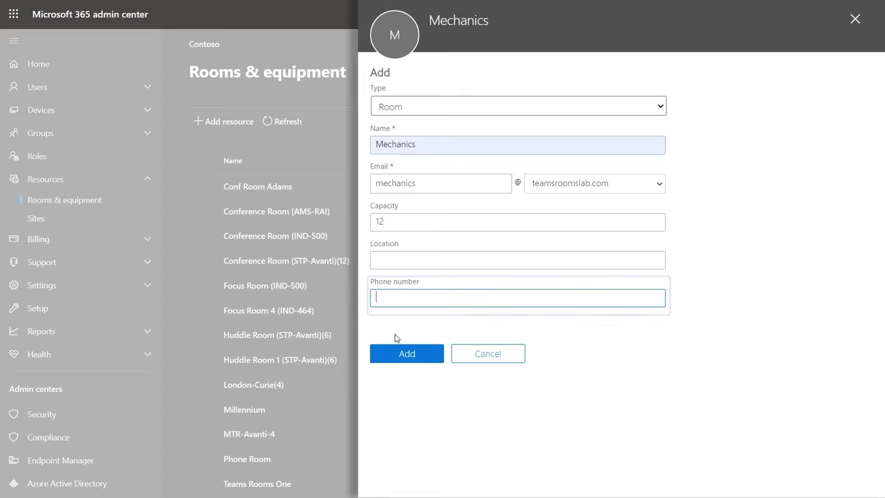
{"action": "left_click", "coordinate": [392, 356]}
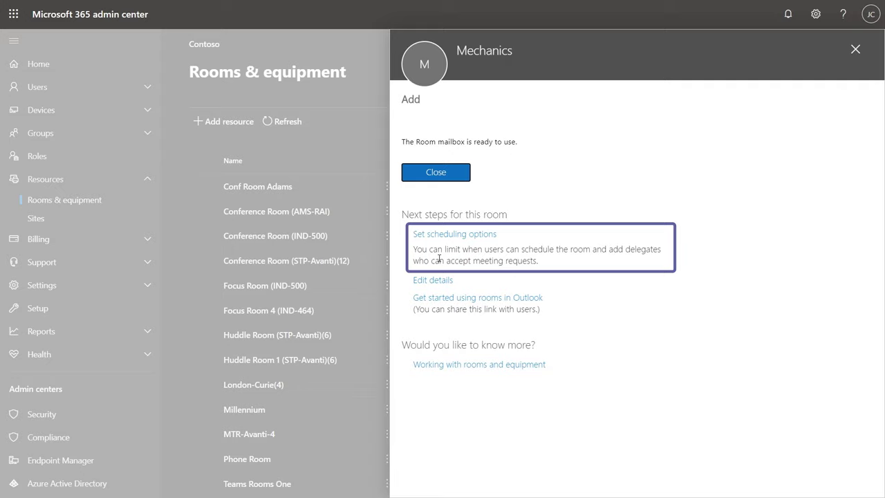
Assign the Meeting Room license to the Mechanics account in Active users and save
{"action": "left_click", "coordinate": [448, 180]}
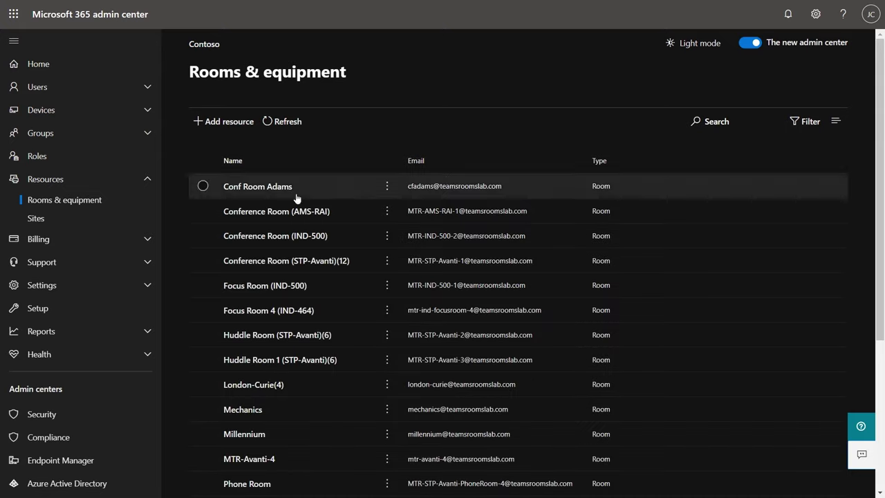
{"action": "left_click", "coordinate": [66, 88]}
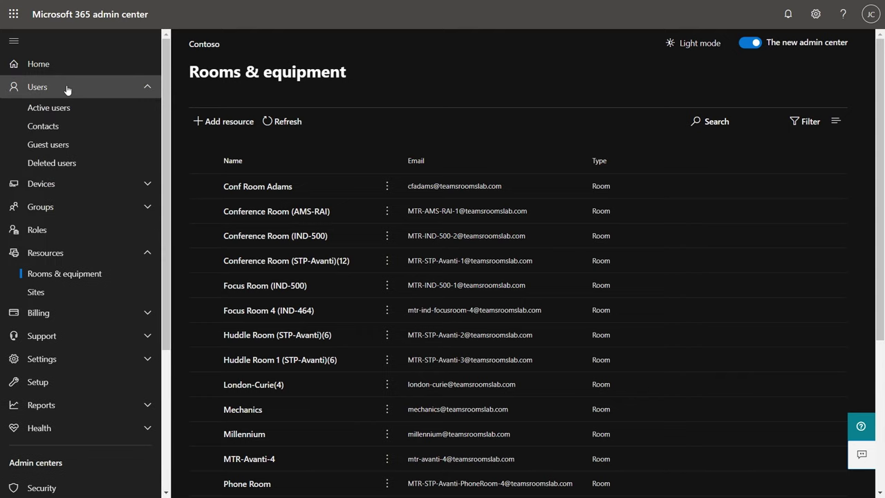
{"action": "left_click", "coordinate": [53, 110]}
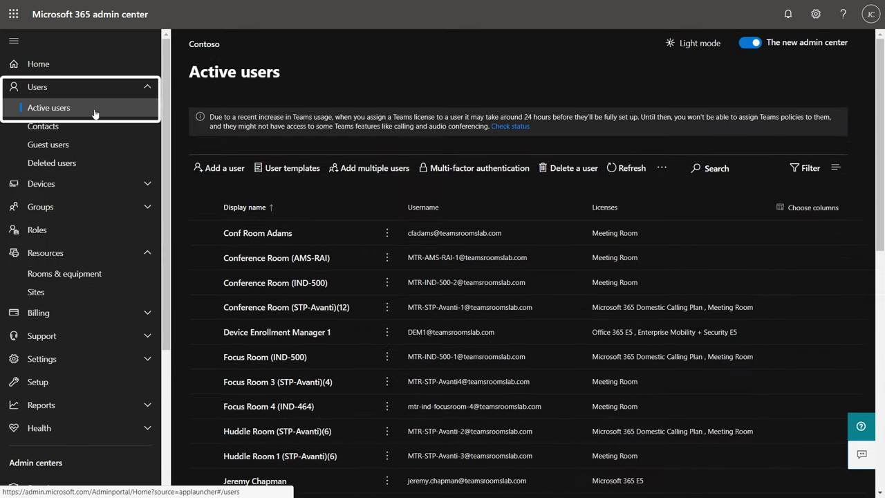
{"action": "scroll", "coordinate": [293, 266], "scroll_direction": "down", "scroll_amount": 3}
{"action": "left_click", "coordinate": [242, 379]}
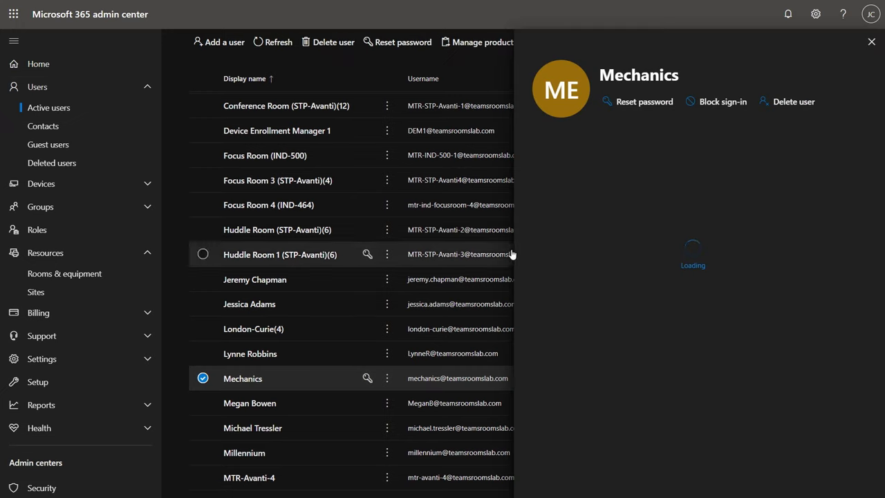
{"action": "left_click", "coordinate": [652, 157]}
{"action": "scroll", "coordinate": [724, 262], "scroll_direction": "down", "scroll_amount": 2}
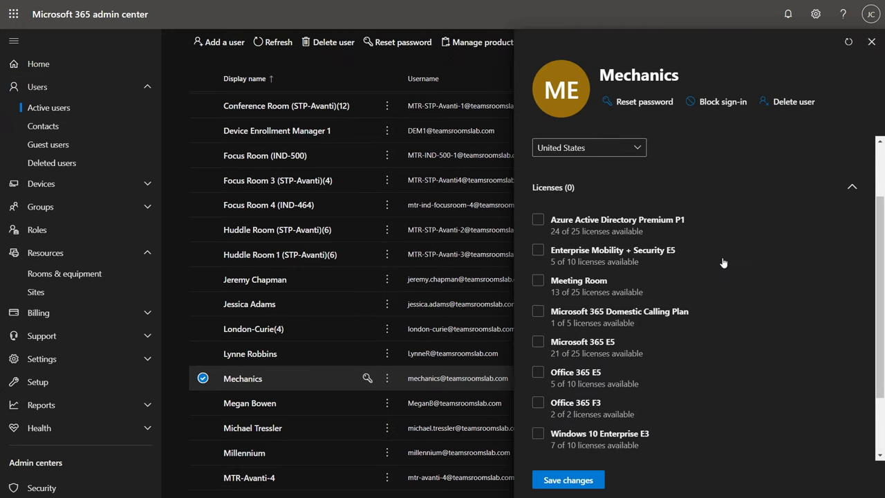
{"action": "left_click", "coordinate": [537, 280]}
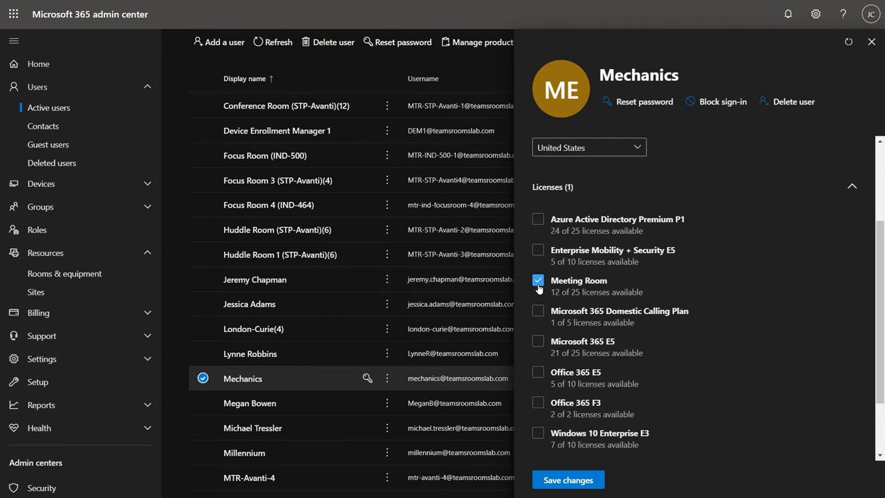
{"action": "left_click", "coordinate": [564, 480]}
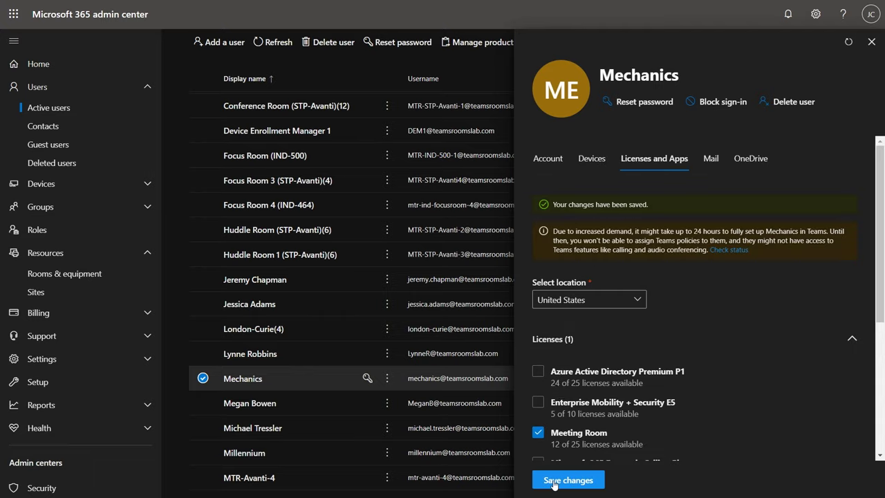
Search the billing services catalog for 'meeting' products
{"action": "left_click", "coordinate": [102, 315]}
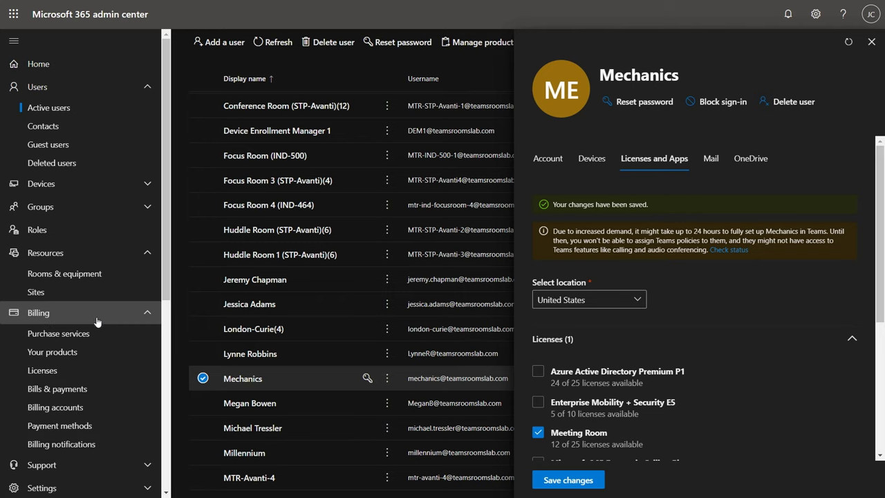
{"action": "left_click", "coordinate": [83, 333]}
{"action": "left_click", "coordinate": [785, 159]}
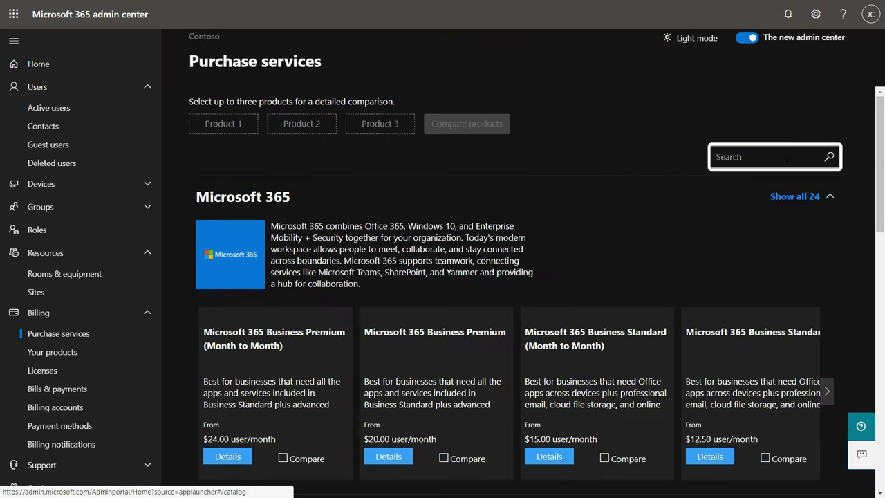
{"action": "type", "text": "meeting"}
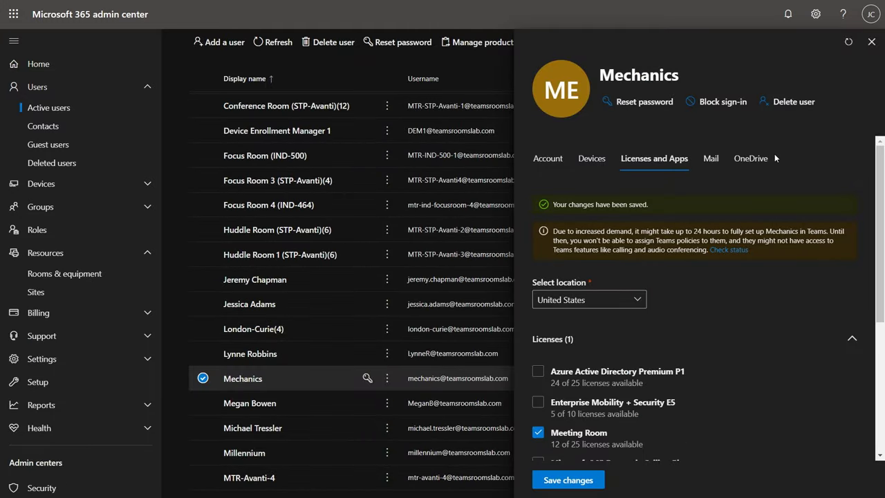
Reset the Mechanics password by entering your own strong password
{"action": "left_click", "coordinate": [639, 108]}
{"action": "left_click", "coordinate": [588, 194]}
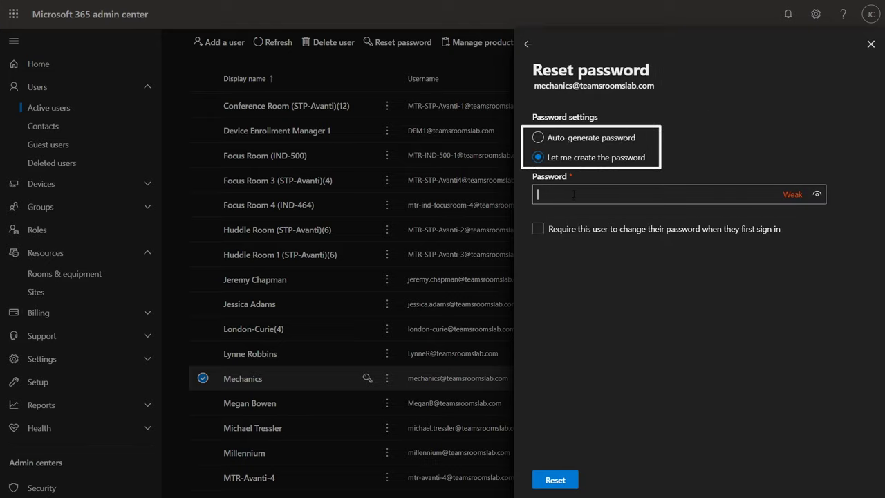
{"action": "type", "text": "•••••••••••"}
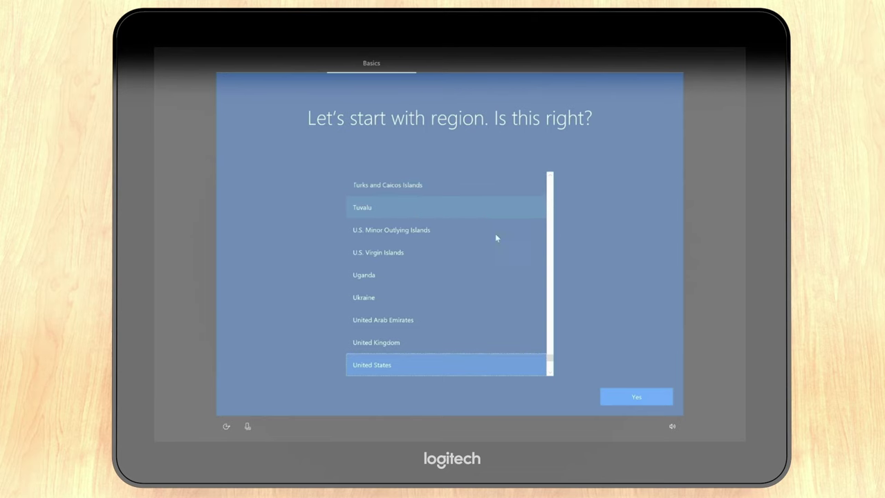
Confirm the United States region and US keyboard, and accept the license terms
{"action": "left_click", "coordinate": [630, 398]}
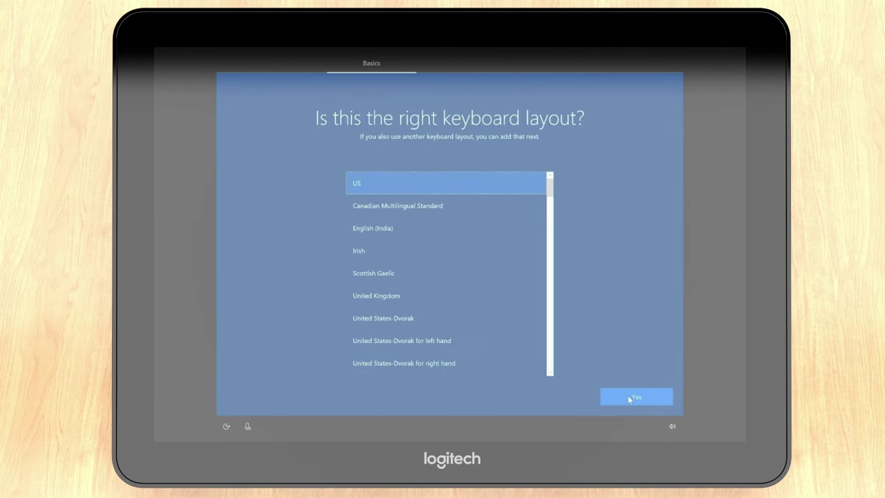
{"action": "left_click", "coordinate": [629, 397]}
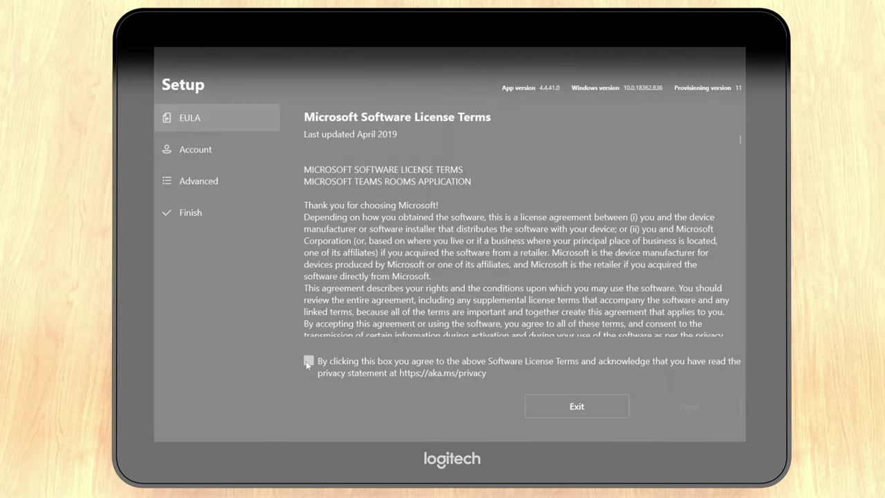
{"action": "left_click", "coordinate": [308, 363]}
{"action": "left_click", "coordinate": [667, 397]}
Enter the Mechanics room account email and password, and turn on Modern Authentication
{"action": "left_click", "coordinate": [396, 141]}
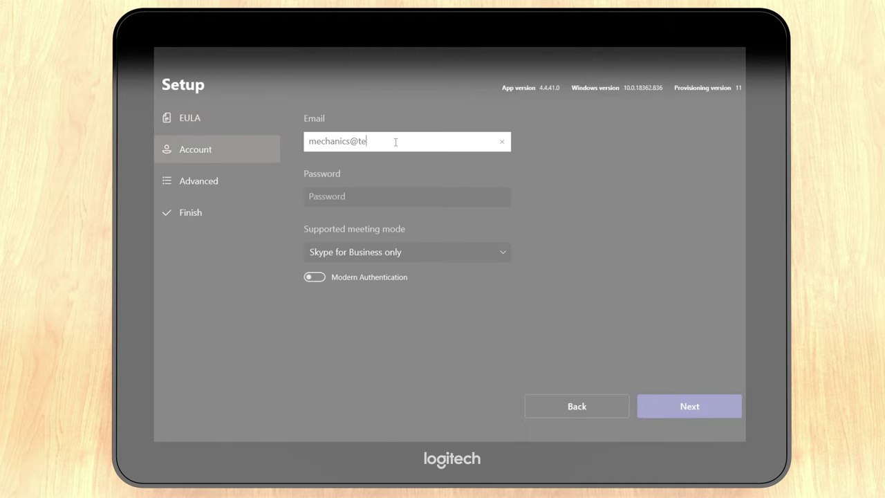
{"action": "key", "text": "Tab"}
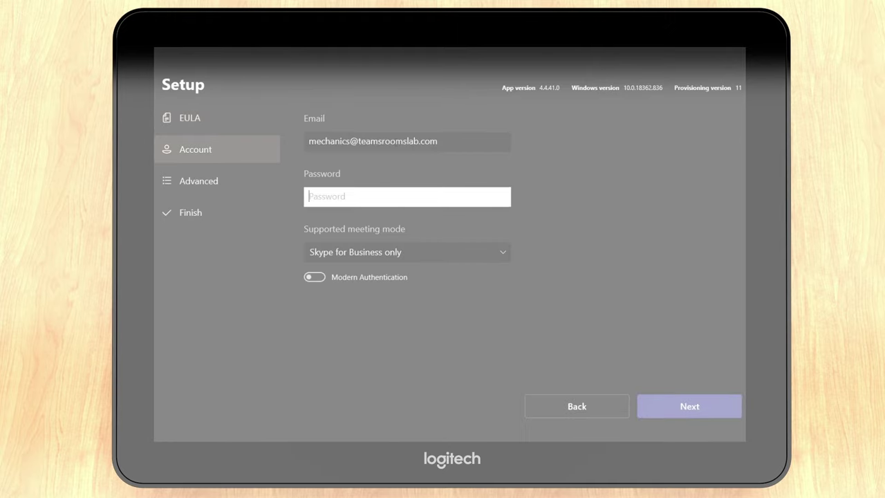
{"action": "type", "text": "************"}
{"action": "left_click", "coordinate": [337, 273]}
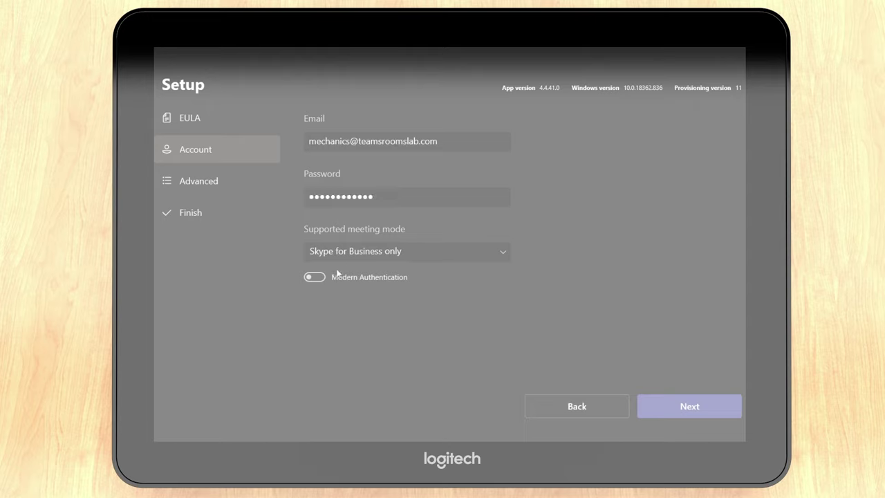
{"action": "left_click", "coordinate": [337, 275]}
Choose 'Skype for Business and Microsoft Teams' meeting mode and finish the console setup
{"action": "left_click", "coordinate": [336, 252]}
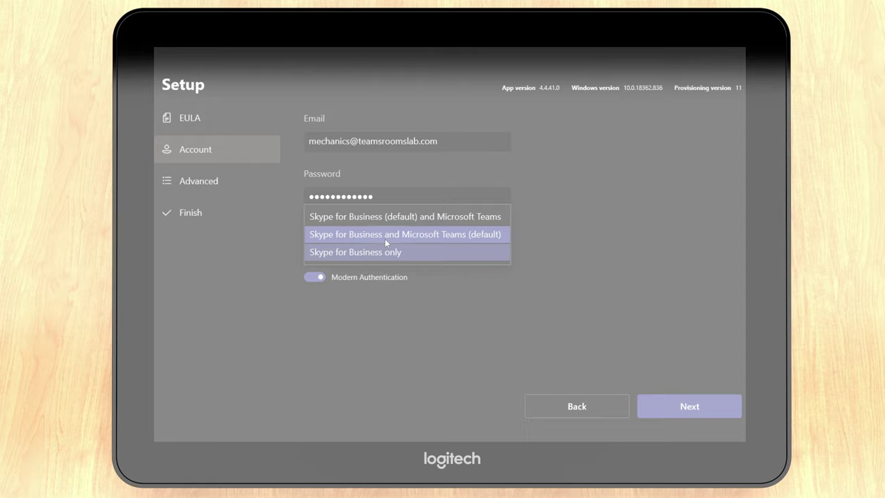
{"action": "left_click", "coordinate": [386, 241]}
{"action": "left_click", "coordinate": [706, 407]}
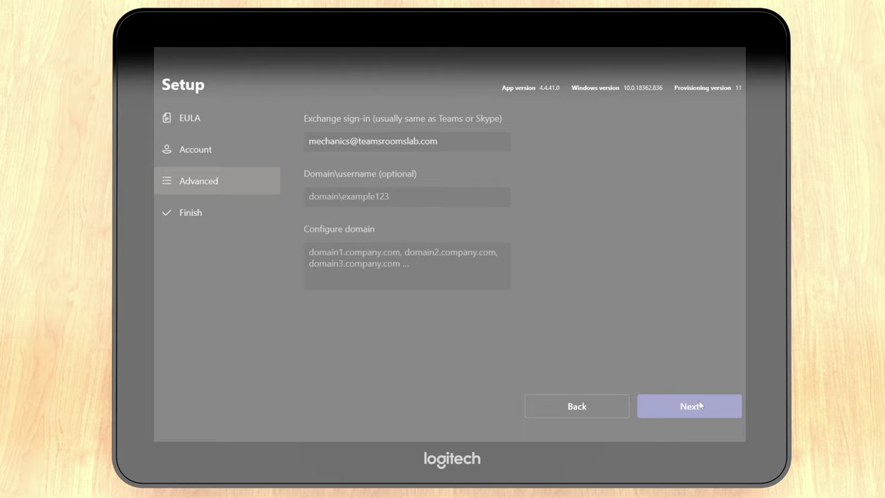
{"action": "left_click", "coordinate": [698, 408]}
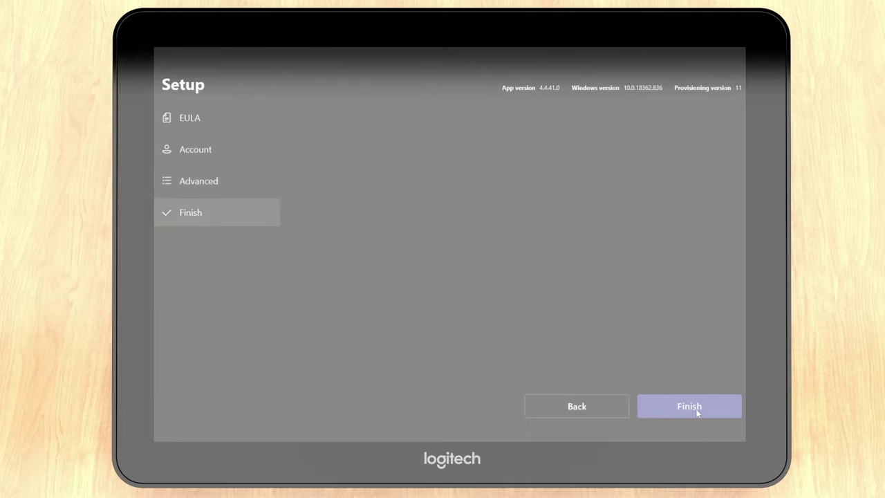
{"action": "left_click", "coordinate": [698, 410]}
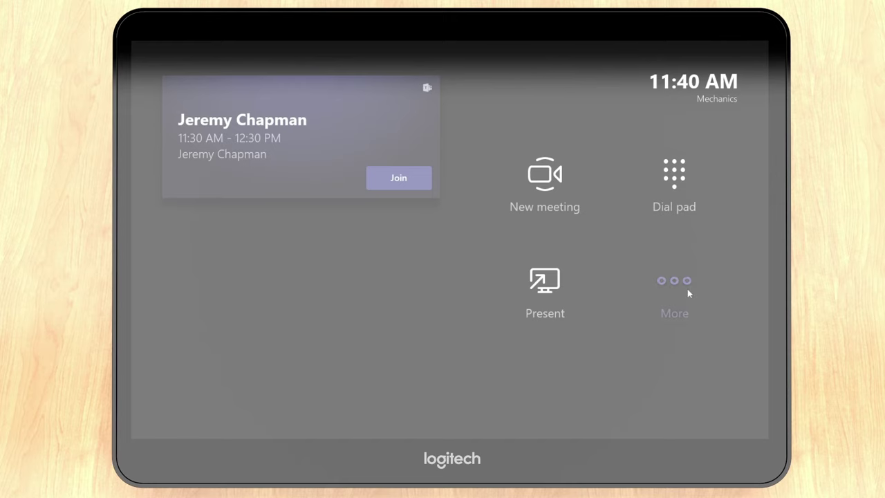
Open the console Settings via More and go to the Advanced Exchange sign-in page
{"action": "left_click", "coordinate": [687, 290]}
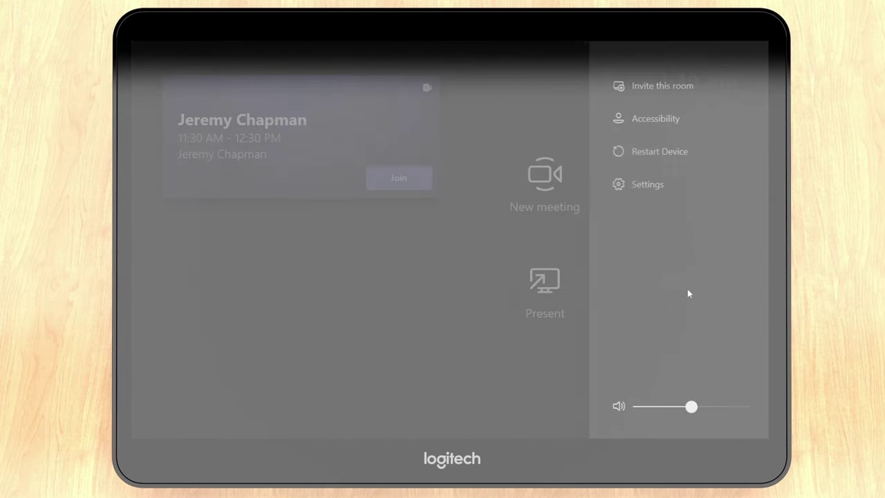
{"action": "left_click", "coordinate": [638, 183]}
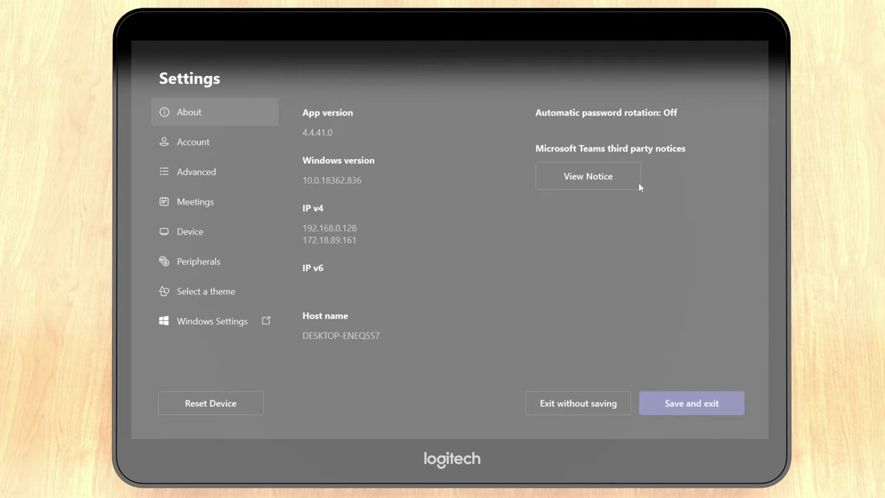
{"action": "left_click", "coordinate": [201, 173]}
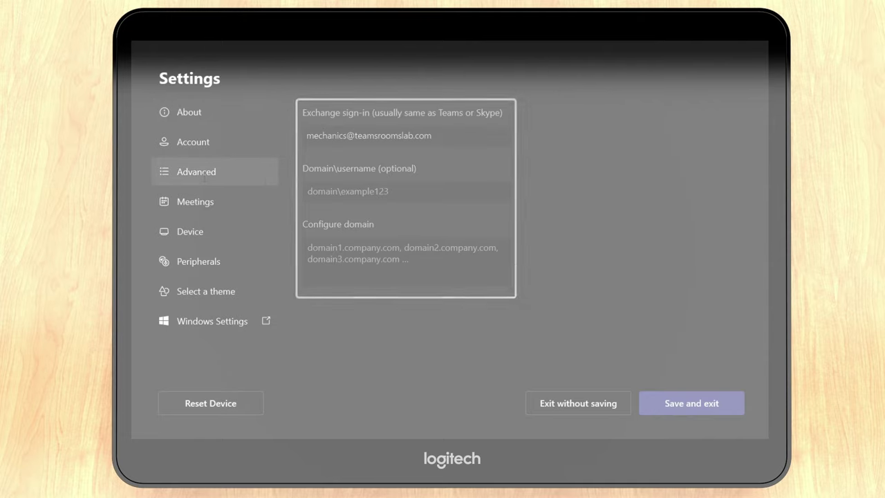
Turn on Dual monitor mode under Meetings > Device, then view the Peripherals page
{"action": "left_click", "coordinate": [195, 201]}
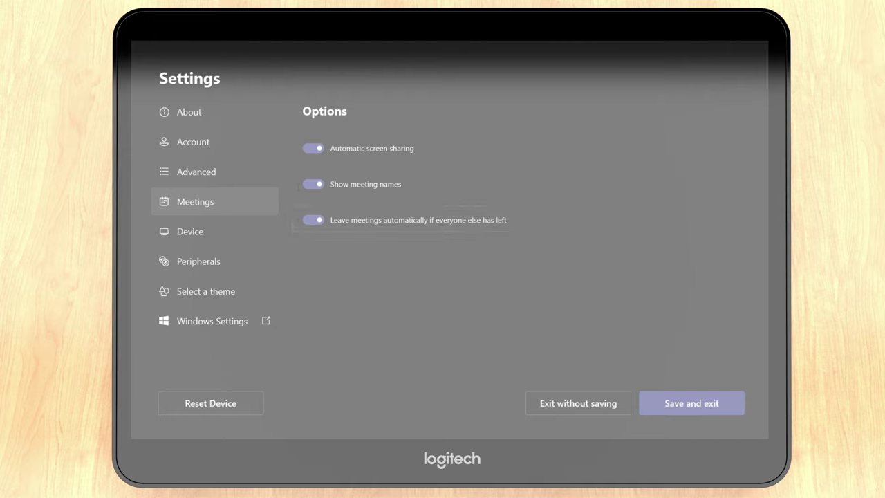
{"action": "left_click", "coordinate": [233, 235]}
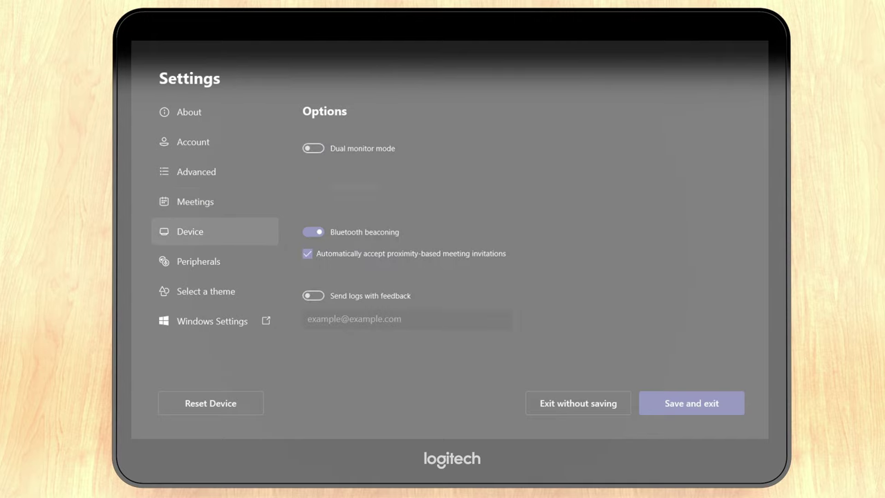
{"action": "left_click", "coordinate": [313, 147]}
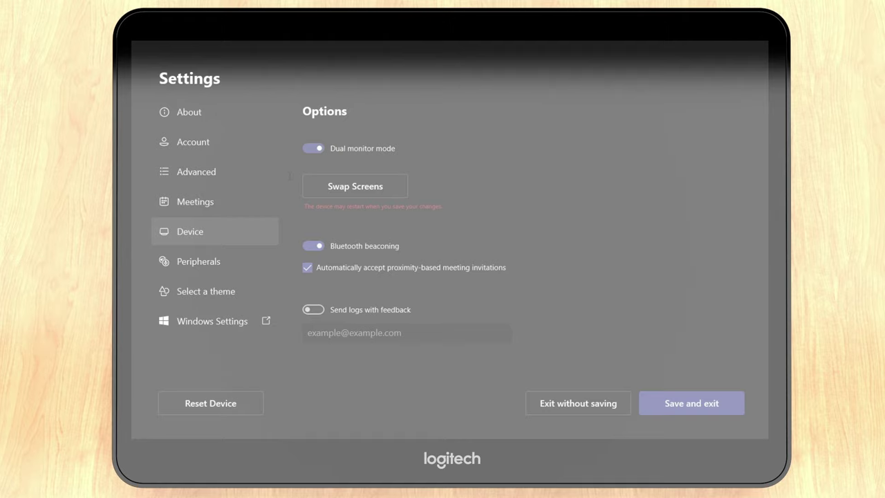
{"action": "left_click", "coordinate": [199, 261]}
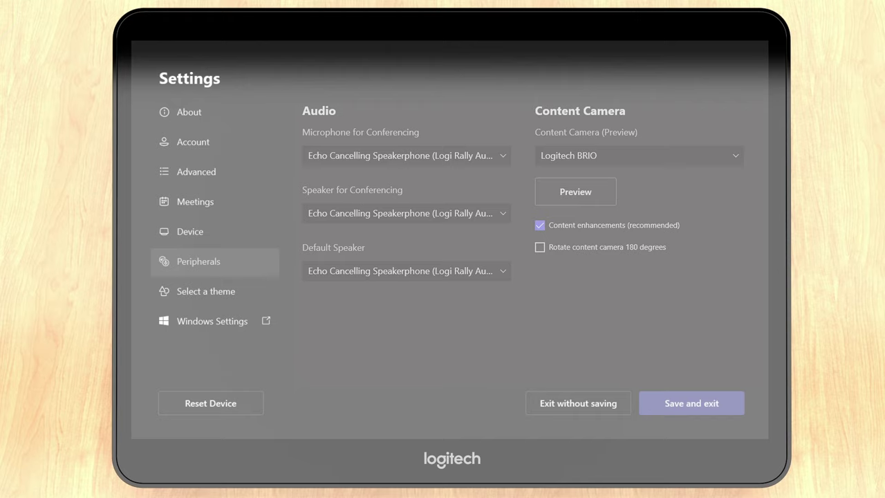
Set the console theme to Purple Paradise after previewing Blue Wave
{"action": "left_click", "coordinate": [205, 292]}
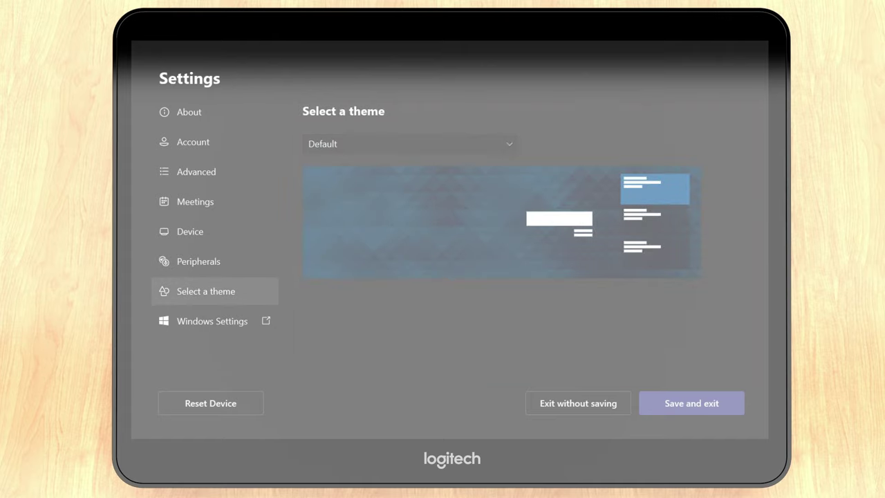
{"action": "left_click", "coordinate": [461, 141]}
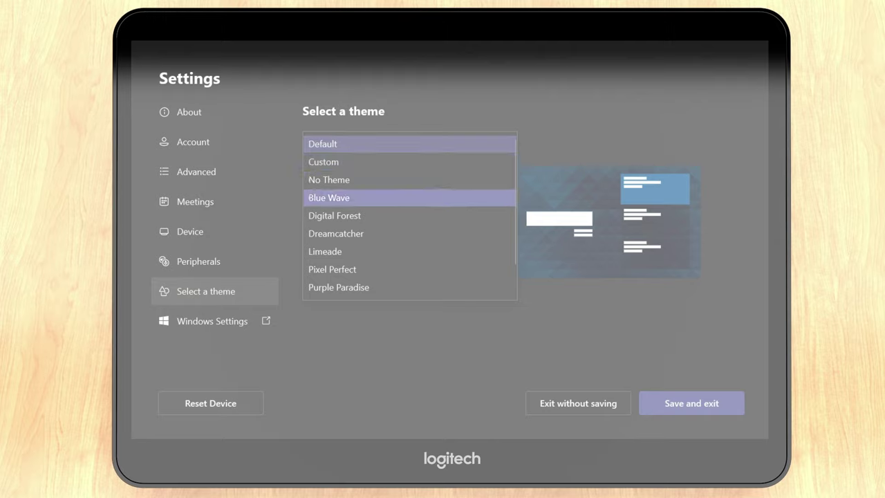
{"action": "left_click", "coordinate": [446, 197]}
{"action": "left_click", "coordinate": [445, 143]}
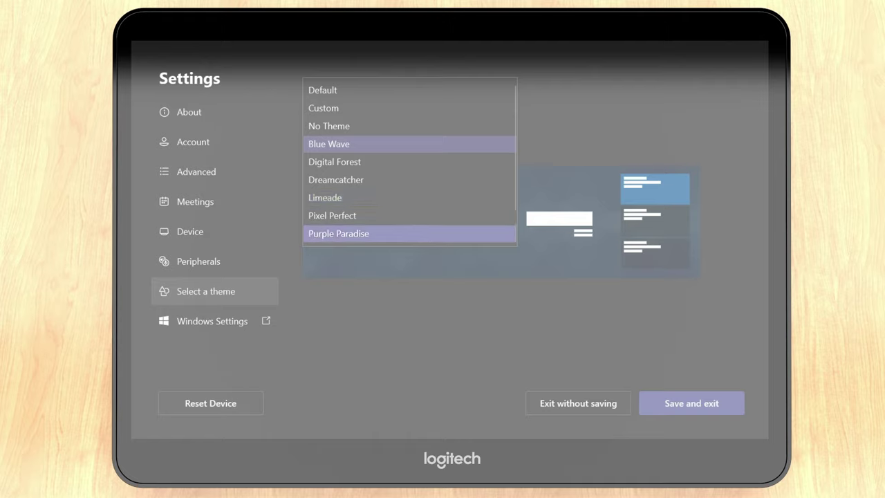
{"action": "left_click", "coordinate": [418, 233]}
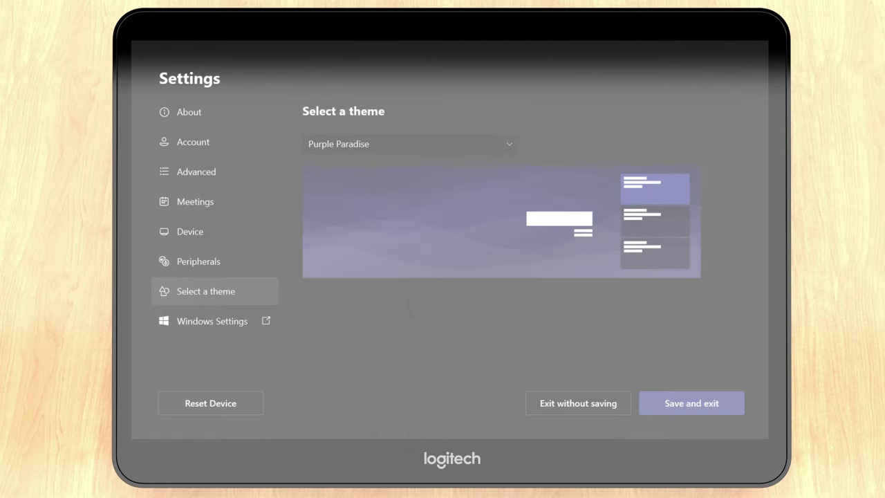
{"action": "left_click", "coordinate": [212, 320]}
Save the settings, then join and hang up the scheduled Teams Room Test meeting
{"action": "left_click", "coordinate": [690, 403]}
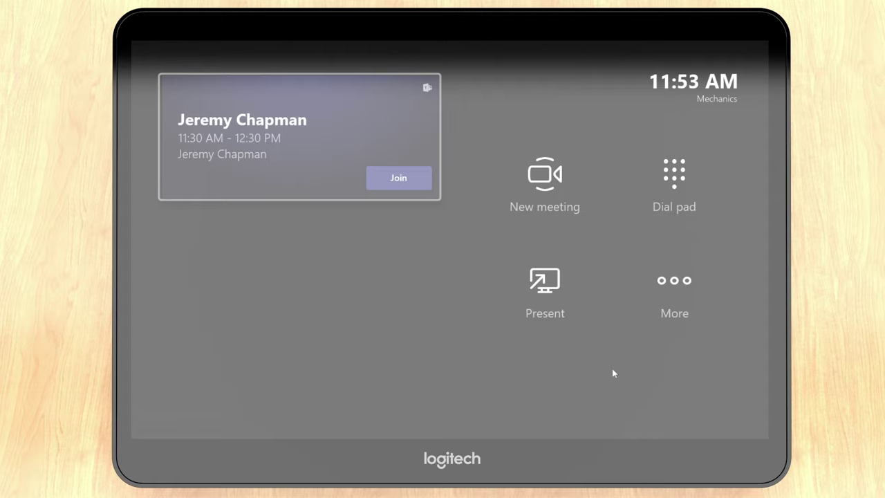
{"action": "key", "text": "Tab"}
{"action": "key", "text": "Tab"}
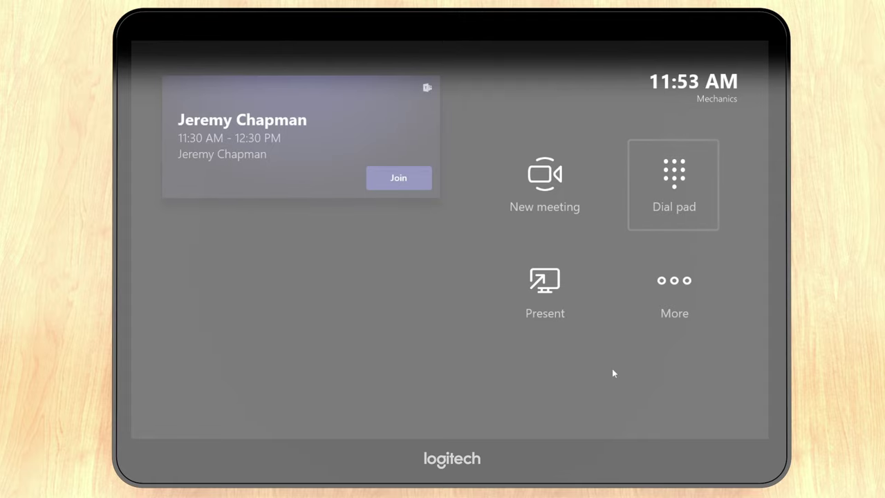
{"action": "key", "text": "Tab"}
{"action": "key", "text": "Tab"}
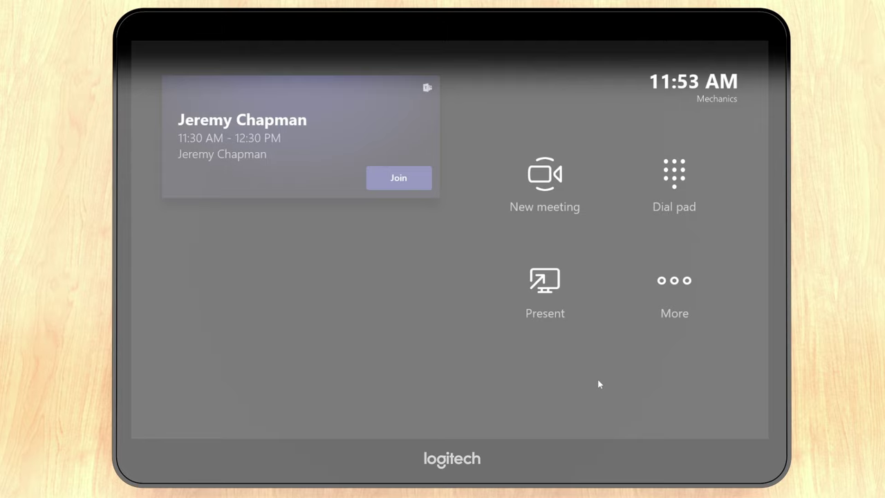
{"action": "left_click", "coordinate": [401, 179]}
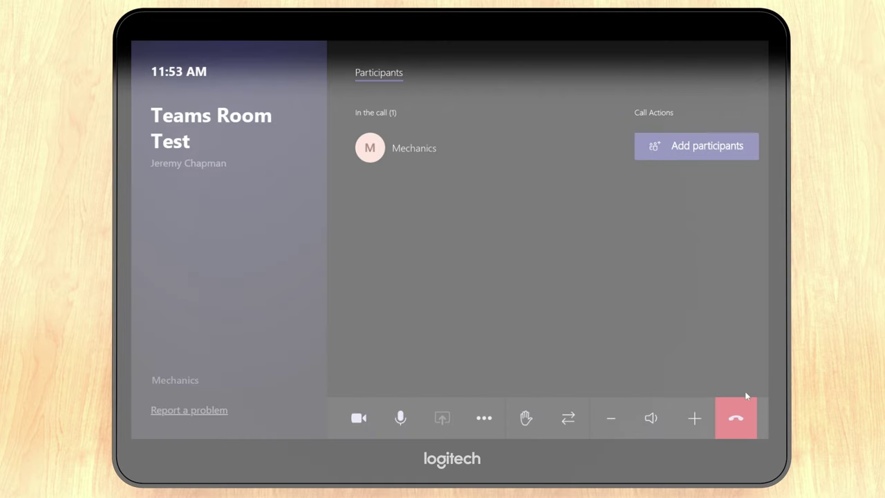
{"action": "left_click", "coordinate": [736, 418]}
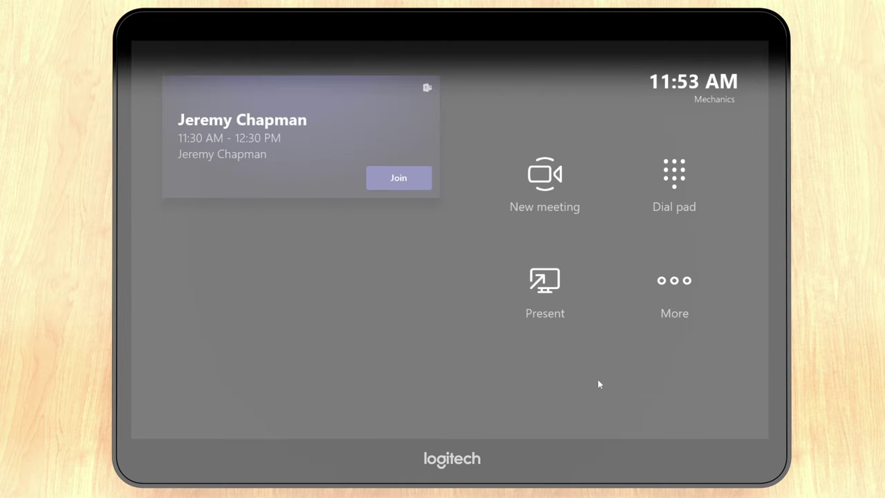